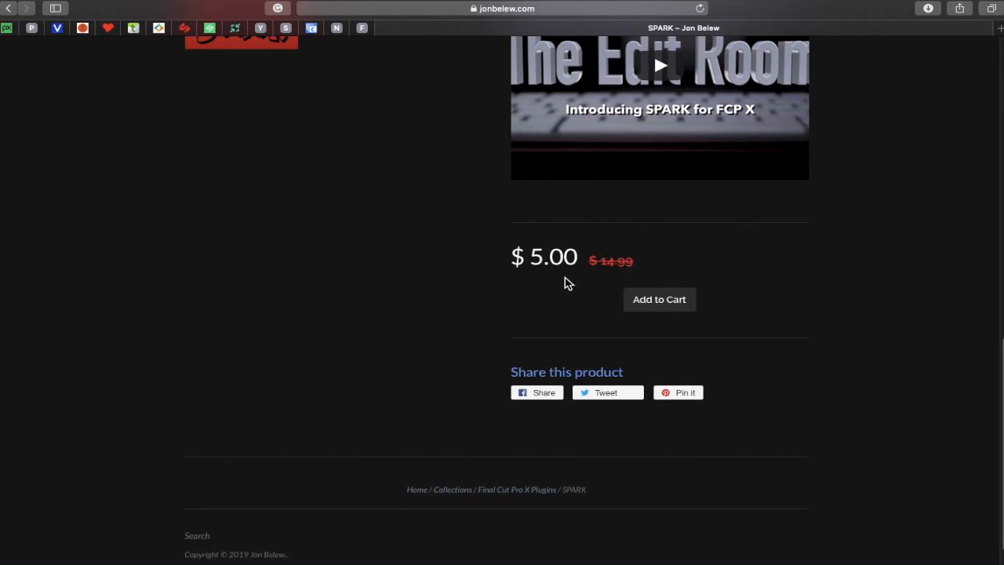
# Look over the SPARK plugin's product page, including its description, preview images and price.
pyautogui.scroll(4, 562, 281)
pyautogui.scroll(-3, 563, 281)
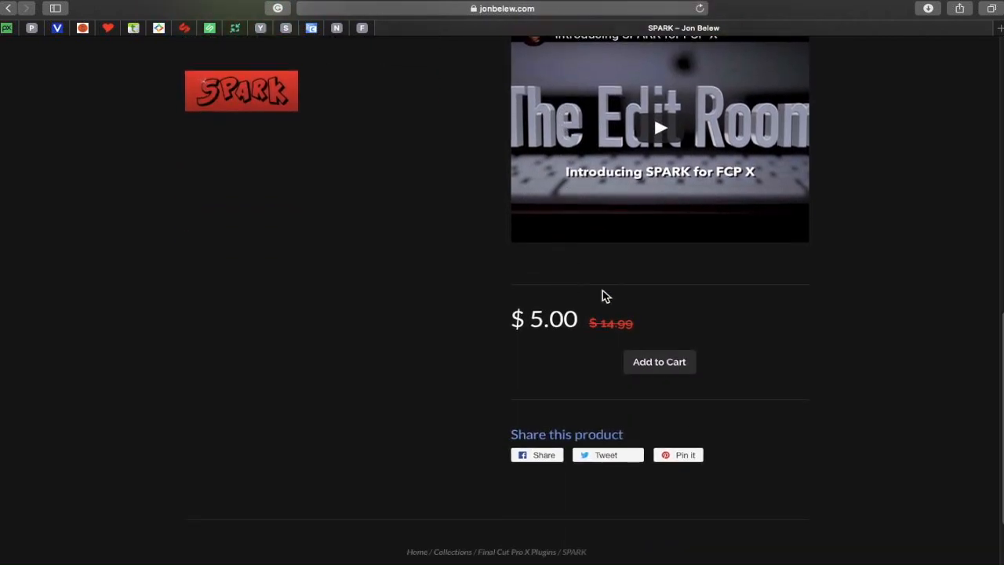
pyautogui.scroll(8, 709, 290)
pyautogui.scroll(10, 709, 285)
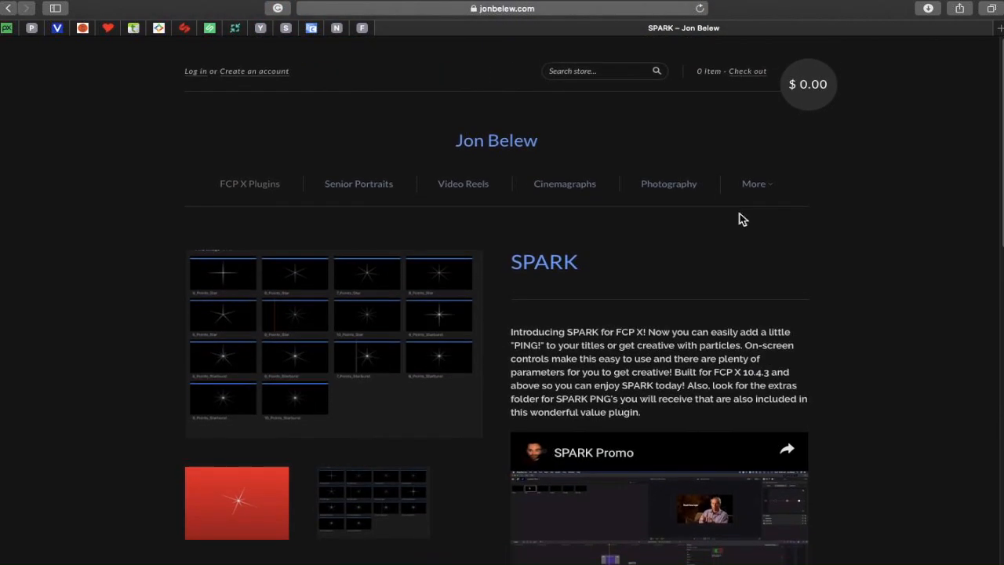
pyautogui.scroll(-5, 679, 486)
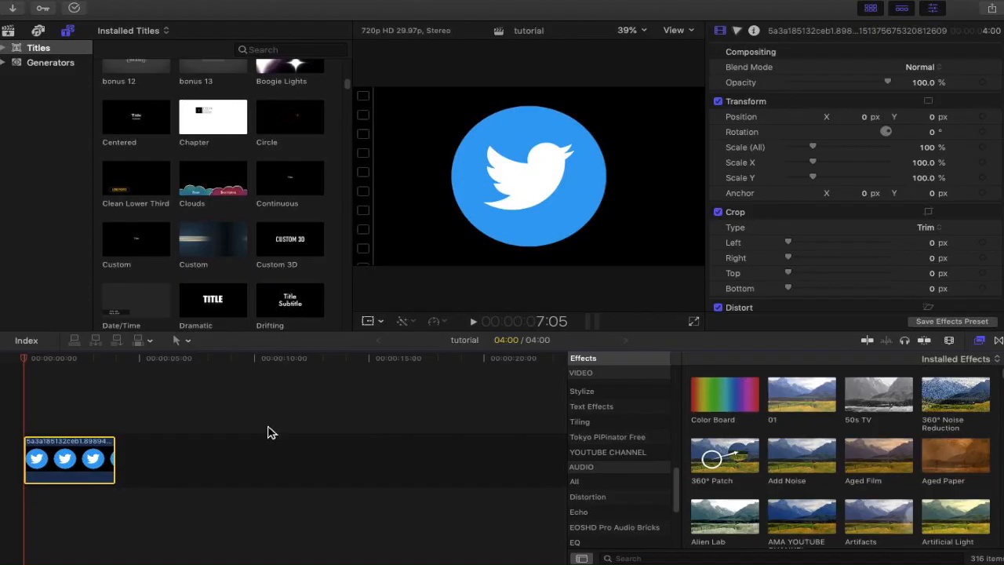
# Hide the effects browser and place the Circle title above the Twitter logo clip, at the start of the timeline.
pyautogui.click(984, 345)
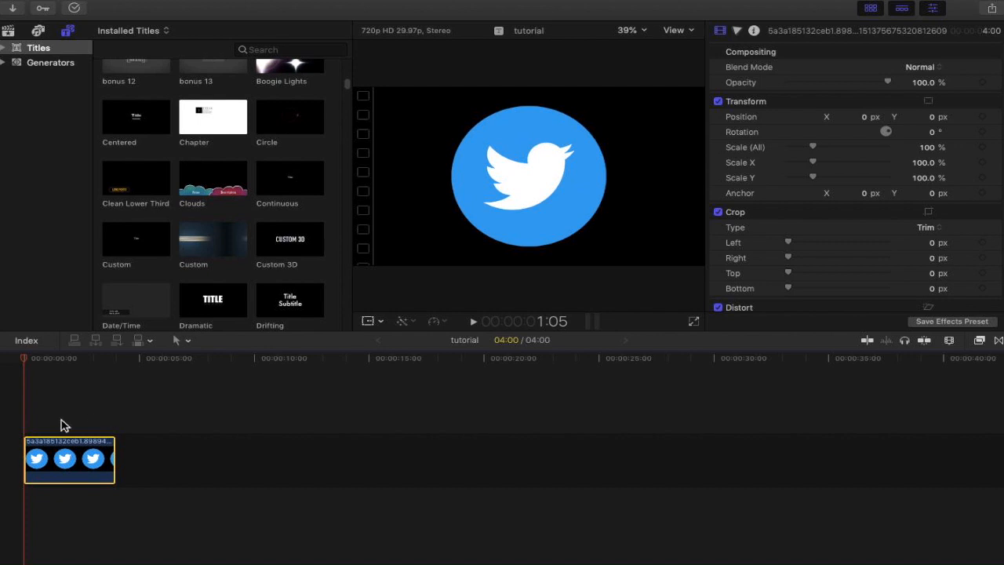
pyautogui.click(164, 464)
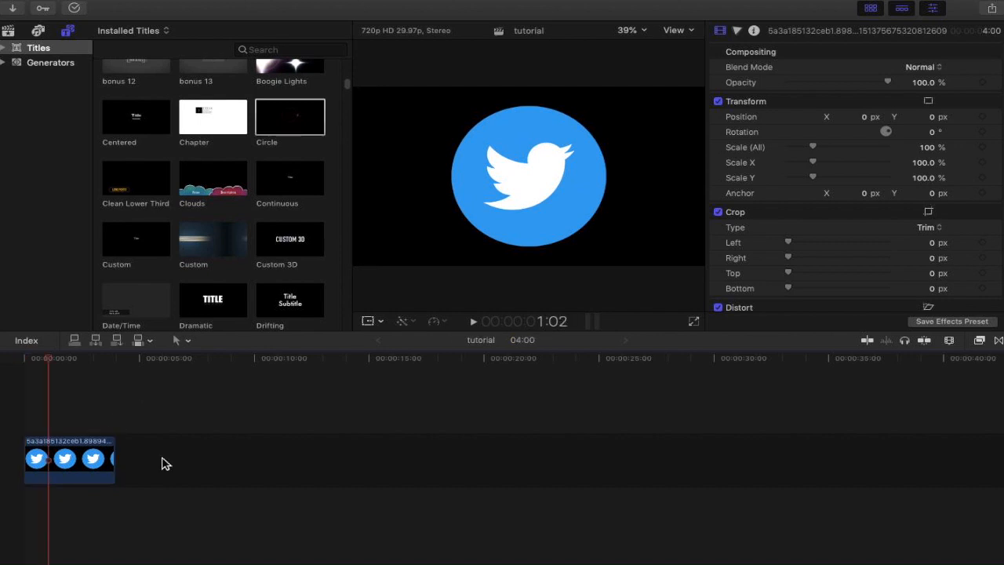
pyautogui.moveTo(281, 107); pyautogui.dragTo(17, 432)
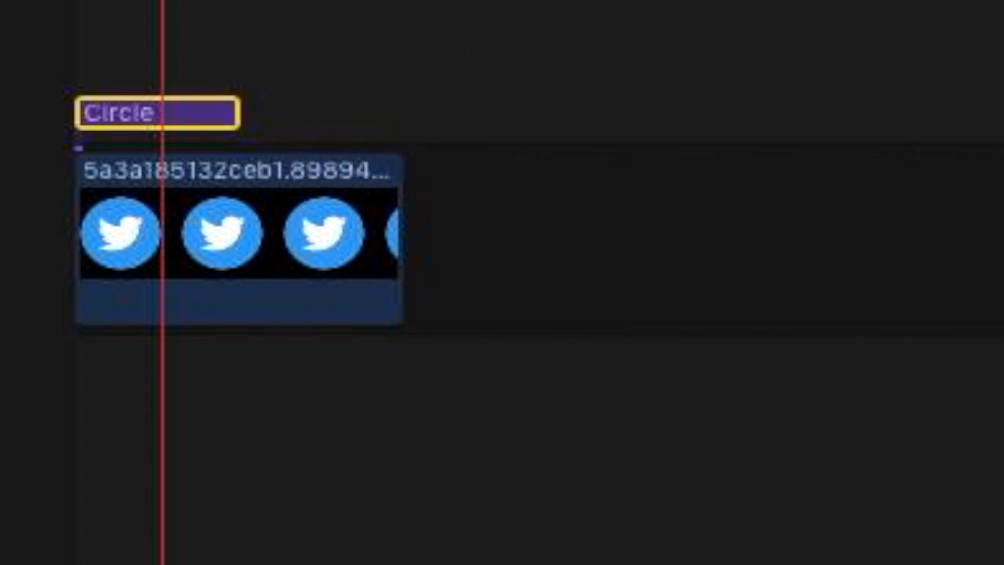
pyautogui.moveTo(314, 2); pyautogui.dragTo(225, 225)
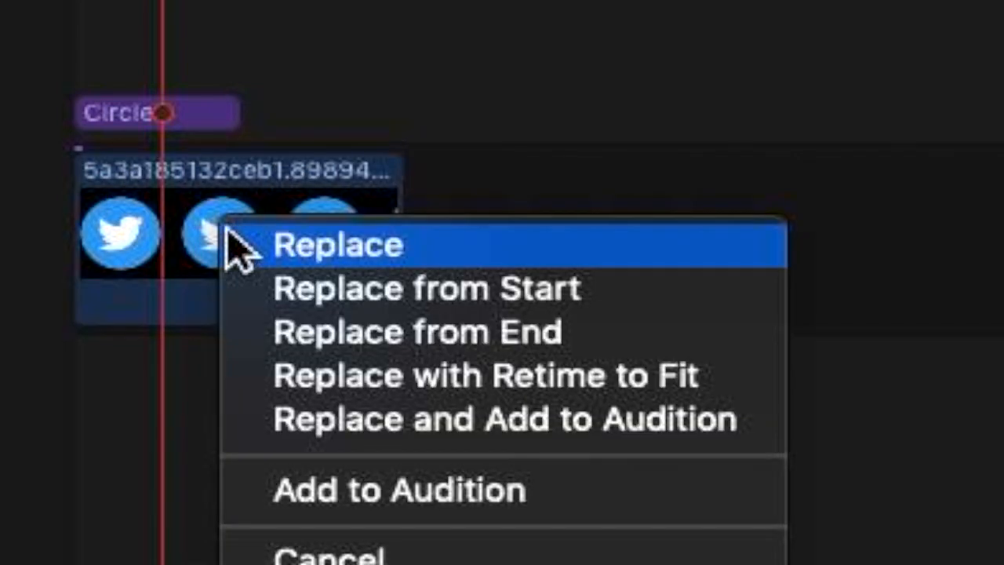
pyautogui.click(358, 555)
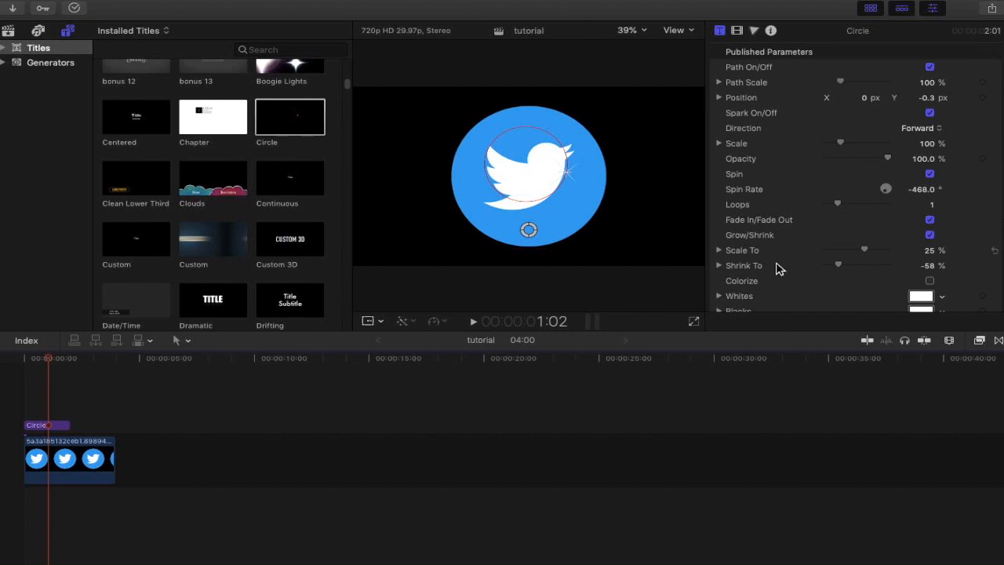
# Lower the Circle title's path to about Y -0.37 px and set the spark's Scale to 196 %.
pyautogui.moveTo(530, 233)
pyautogui.mouseDown()
pyautogui.moveTo(525, 221)
pyautogui.moveTo(537, 243)
pyautogui.moveTo(565, 237)
pyautogui.moveTo(528, 244)
pyautogui.moveTo(518, 233)
pyautogui.moveTo(538, 228)
pyautogui.moveTo(523, 233)
pyautogui.mouseUp()
pyautogui.moveTo(494, 410); pyautogui.dragTo(509, 439)
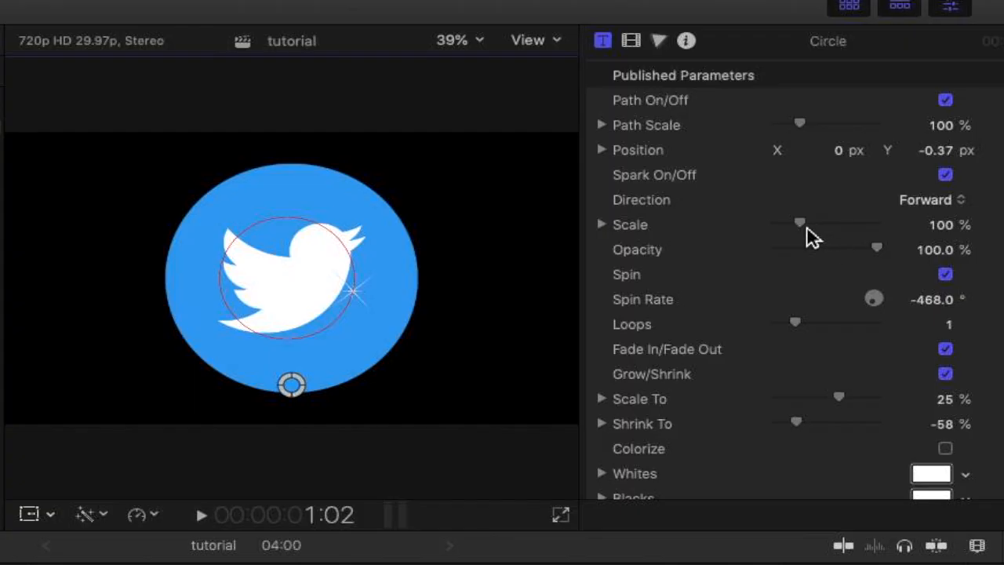
pyautogui.moveTo(807, 227)
pyautogui.mouseDown()
pyautogui.moveTo(826, 229)
pyautogui.moveTo(816, 228)
pyautogui.mouseUp()
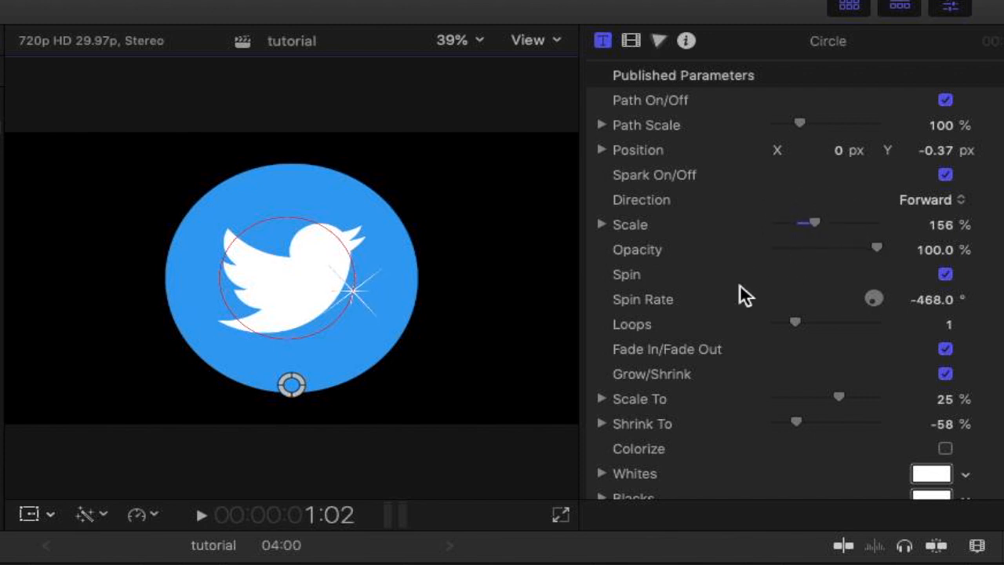
pyautogui.moveTo(819, 229)
pyautogui.mouseDown()
pyautogui.moveTo(854, 233)
pyautogui.moveTo(820, 236)
pyautogui.moveTo(829, 238)
pyautogui.mouseUp()
# Set the Circle title's Scale To to 29 % and turn on Particles.
pyautogui.scroll(-3, 735, 318)
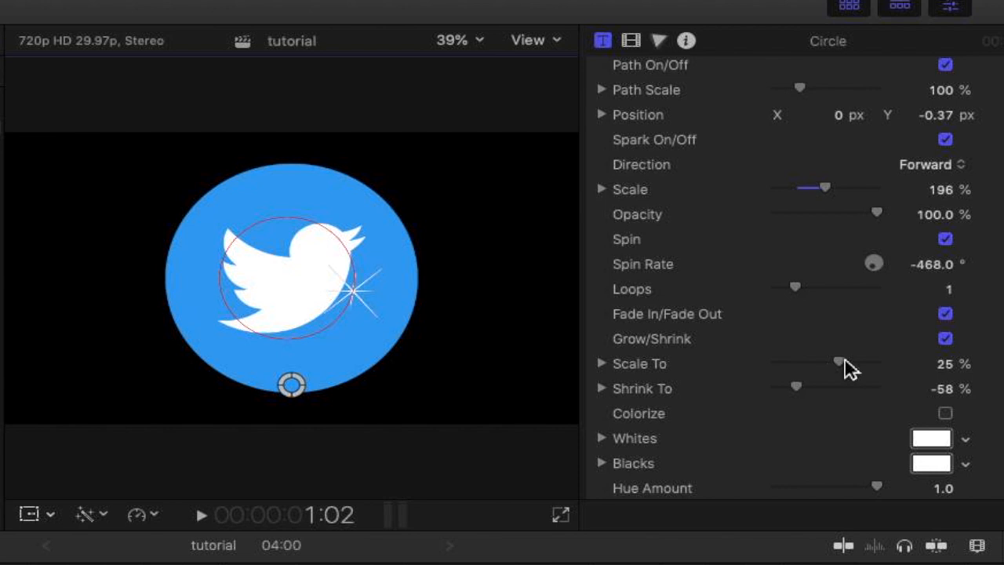
pyautogui.moveTo(849, 368)
pyautogui.mouseDown()
pyautogui.moveTo(816, 375)
pyautogui.moveTo(896, 384)
pyautogui.moveTo(793, 384)
pyautogui.moveTo(852, 384)
pyautogui.mouseUp()
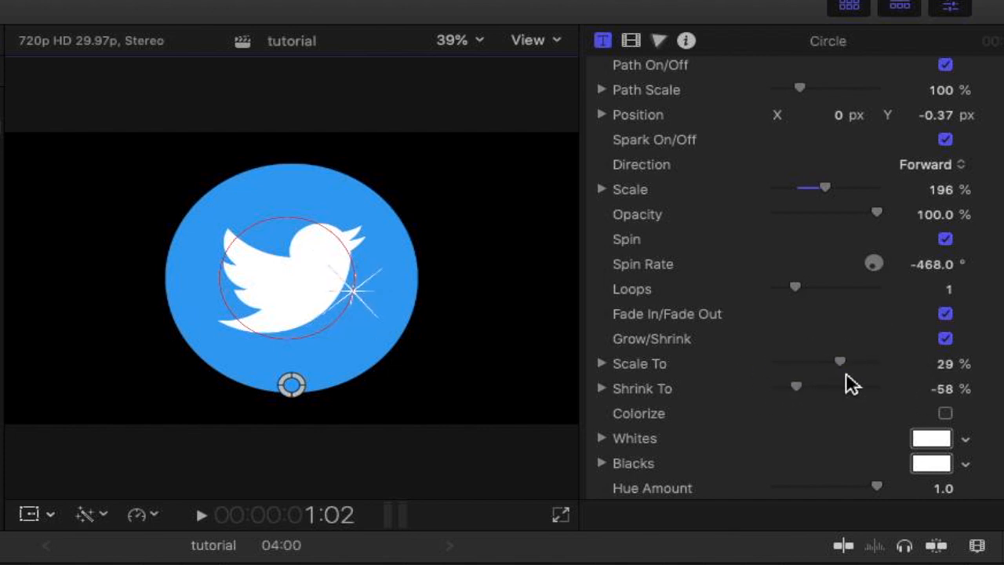
pyautogui.scroll(-5, 852, 384)
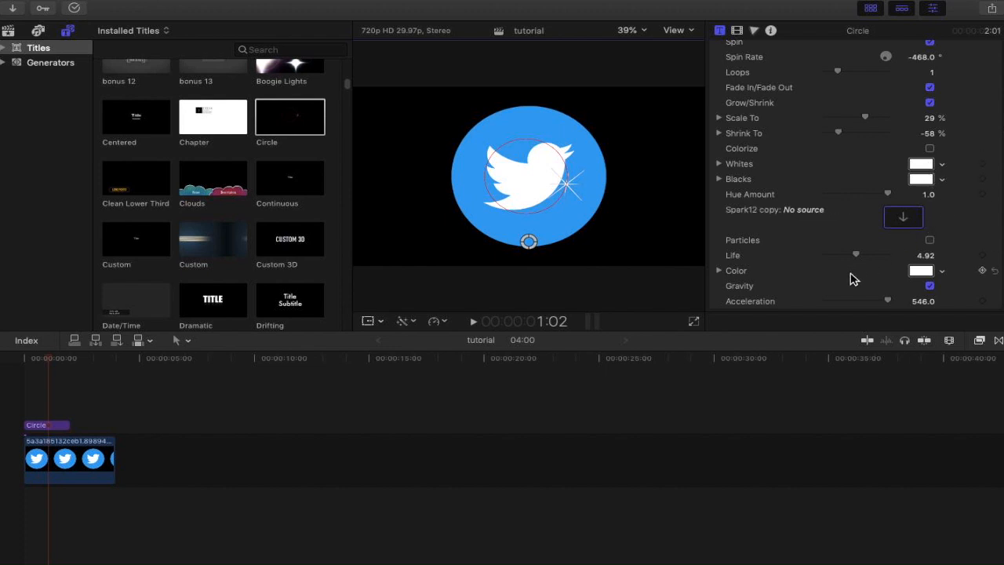
pyautogui.click(929, 240)
# Turn on Colorize for the spark and sample the logo's blue as the Whites colour.
pyautogui.scroll(-1, 791, 263)
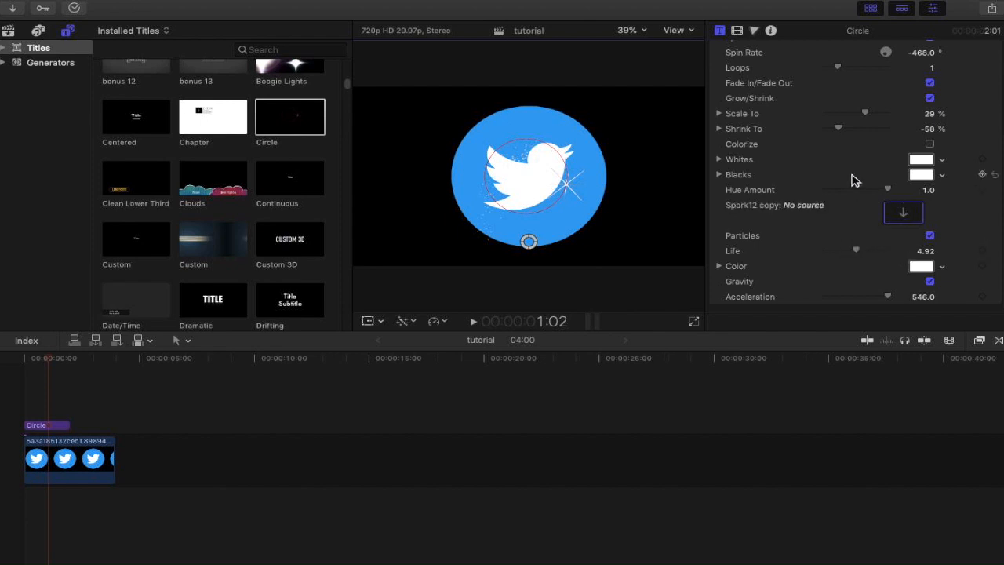
pyautogui.click(929, 145)
pyautogui.click(922, 160)
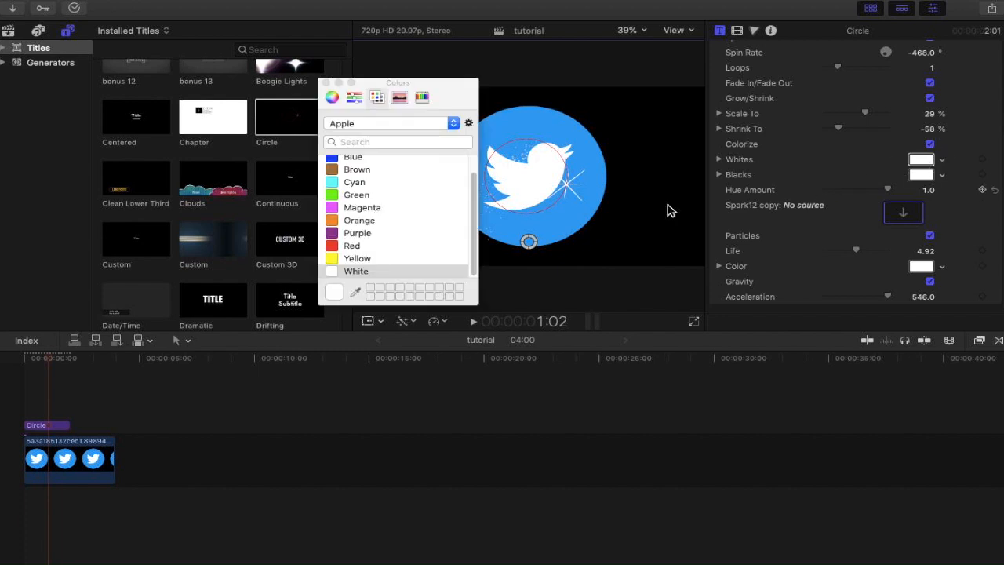
pyautogui.click(352, 290)
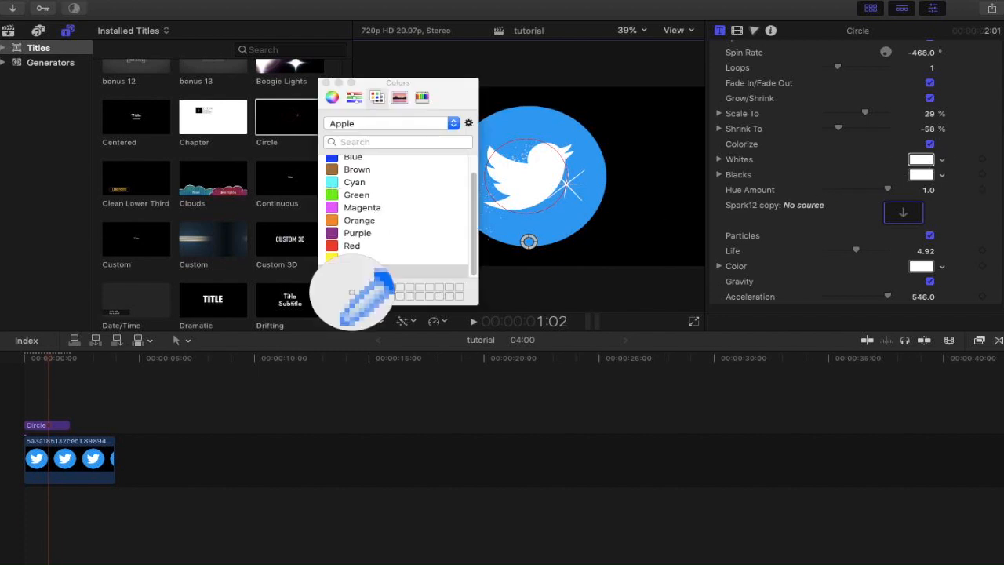
pyautogui.click(531, 235)
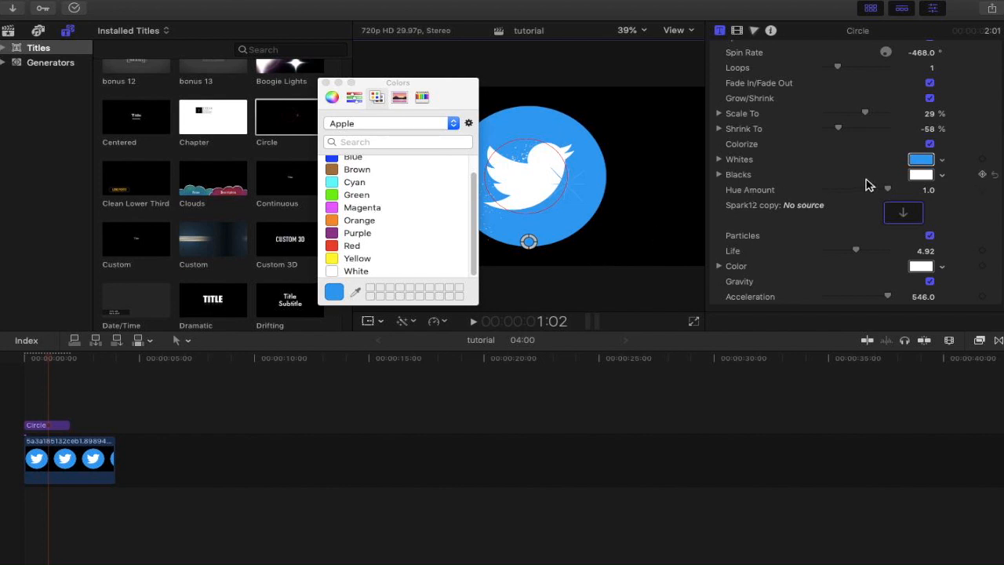
# Lighten the spark's Whites colour to a pale sky blue with the colour wheel.
pyautogui.click(922, 176)
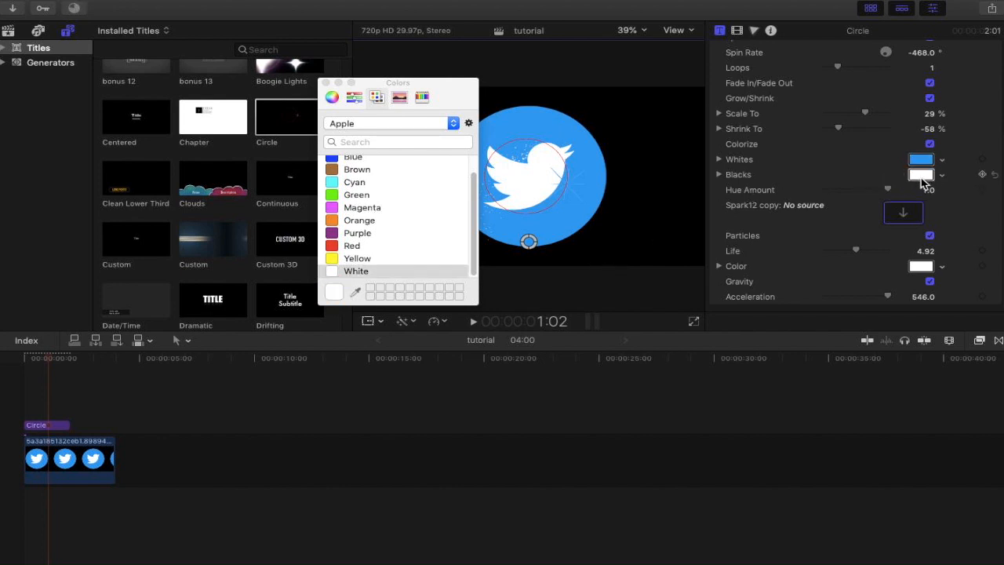
pyautogui.click(920, 161)
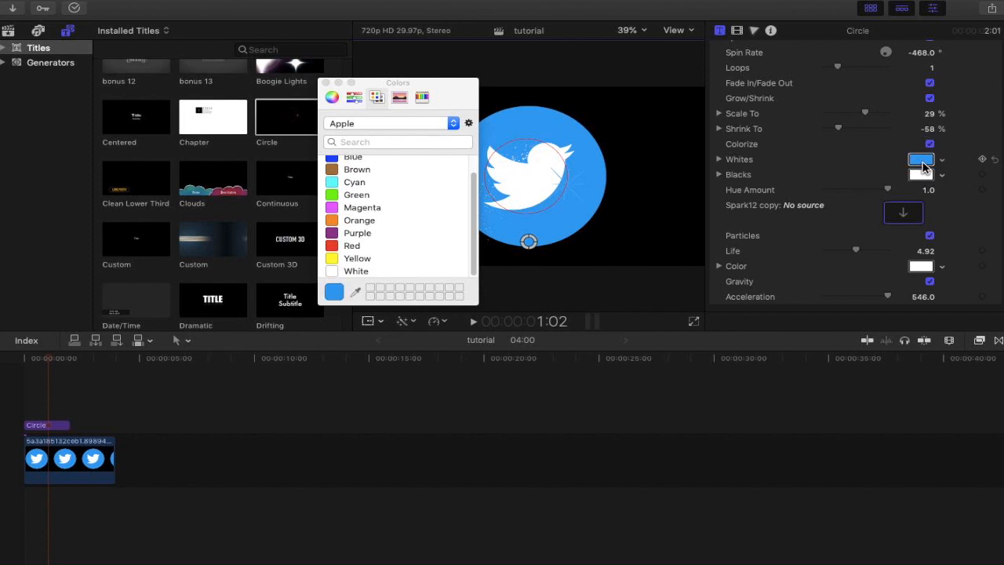
pyautogui.click(332, 97)
pyautogui.moveTo(349, 210); pyautogui.dragTo(378, 196)
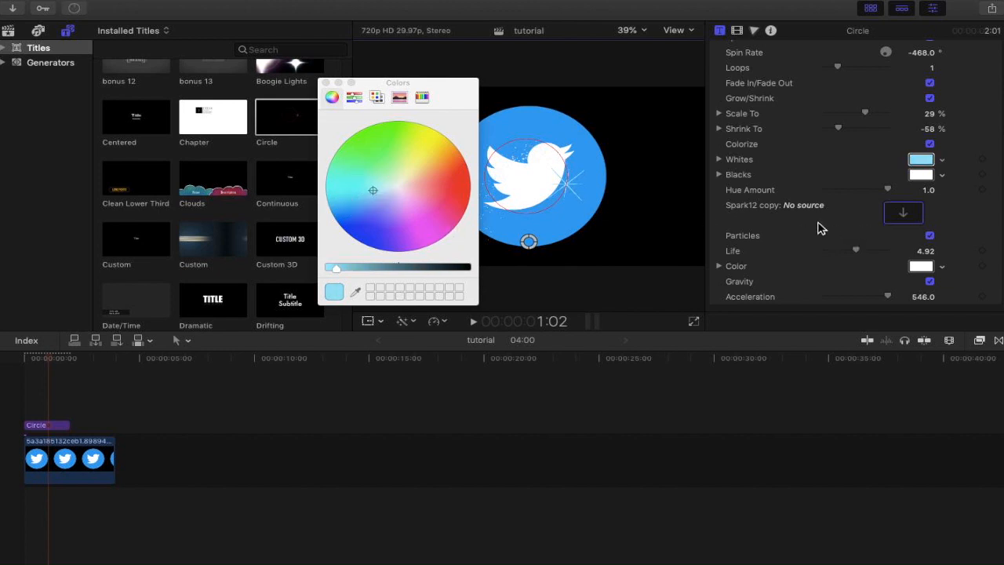
# Enlarge the viewer and parameter area by shrinking the timeline, and close the Colors window.
pyautogui.scroll(2, 847, 219)
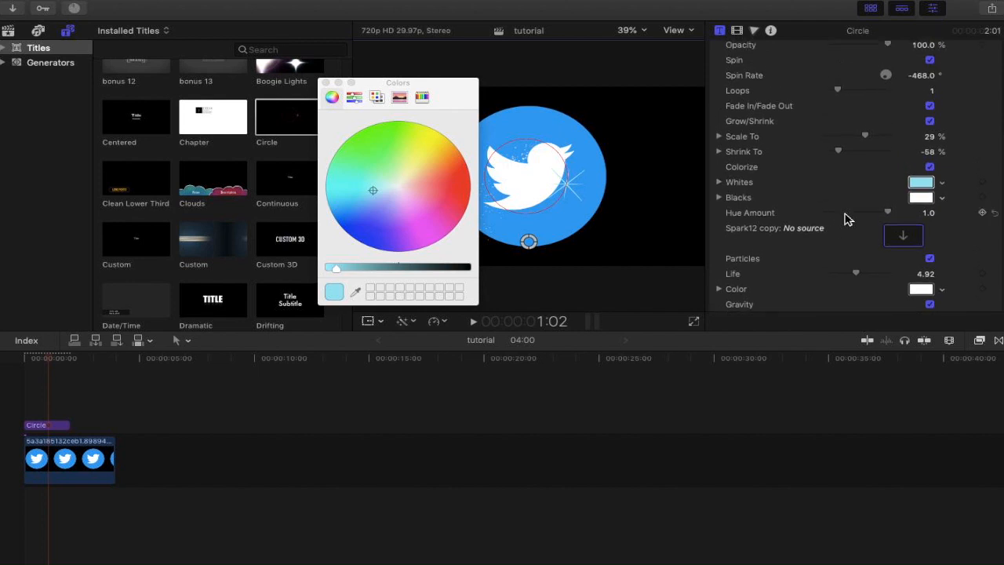
pyautogui.scroll(4, 847, 219)
pyautogui.scroll(5, 846, 218)
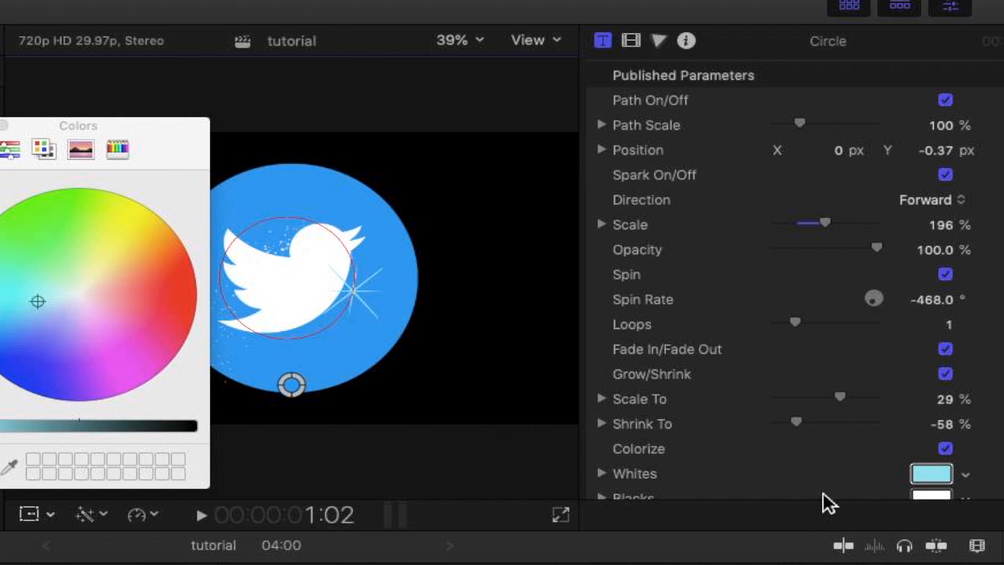
pyautogui.moveTo(824, 538); pyautogui.dragTo(824, 564)
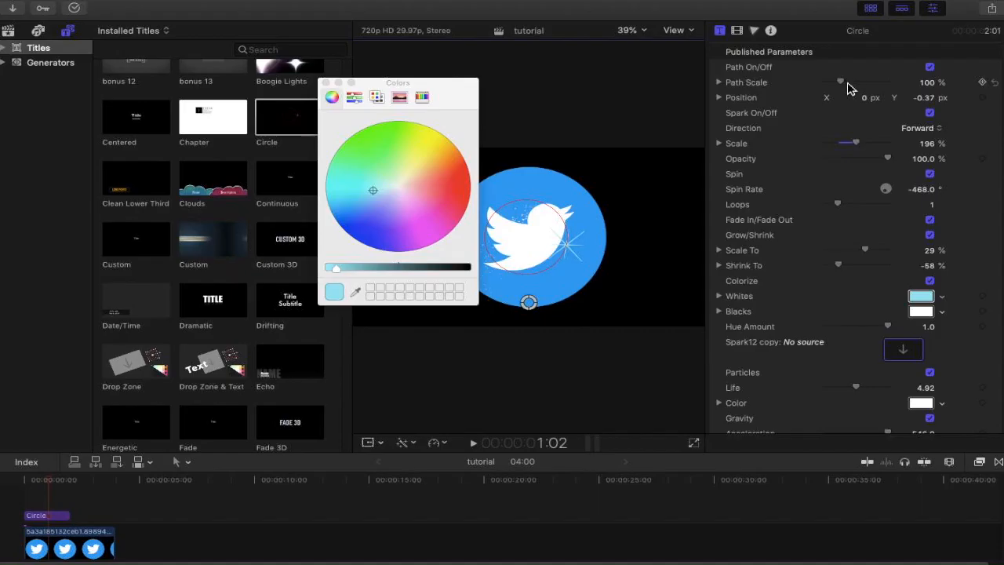
pyautogui.click(325, 83)
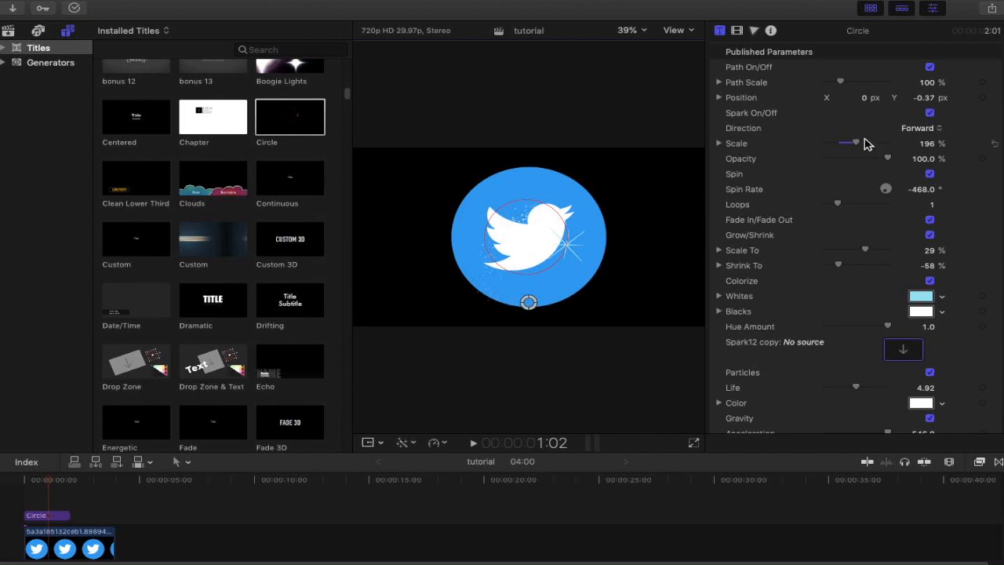
# Set Path Scale to 186 % and move the circular path onto the logo's edge, at about X 0.02 px, Y -0.37 px.
pyautogui.moveTo(842, 84); pyautogui.dragTo(858, 84)
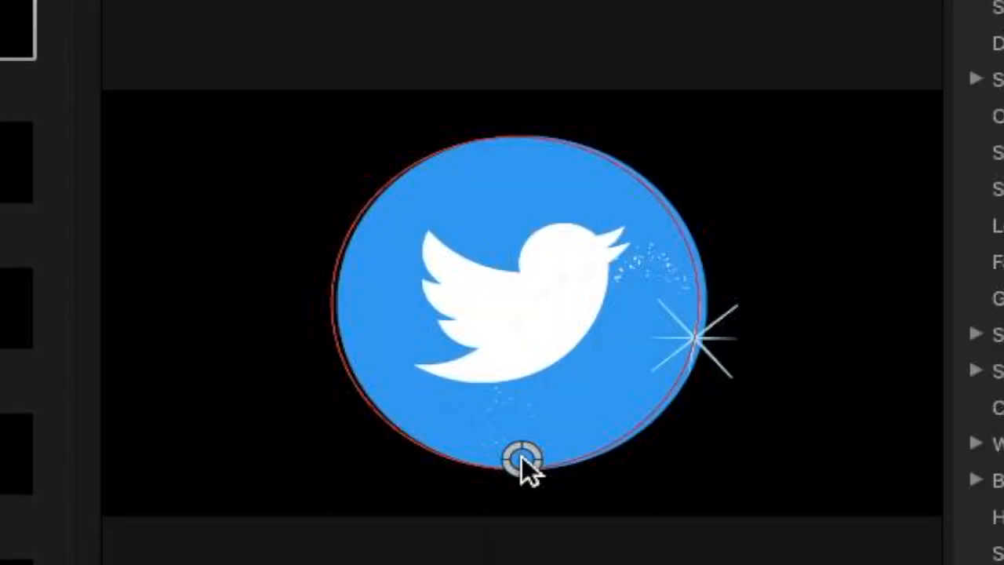
pyautogui.moveTo(528, 302); pyautogui.dragTo(534, 303)
pyautogui.moveTo(534, 459)
pyautogui.mouseDown()
pyautogui.moveTo(524, 458)
pyautogui.moveTo(538, 460)
pyautogui.mouseUp()
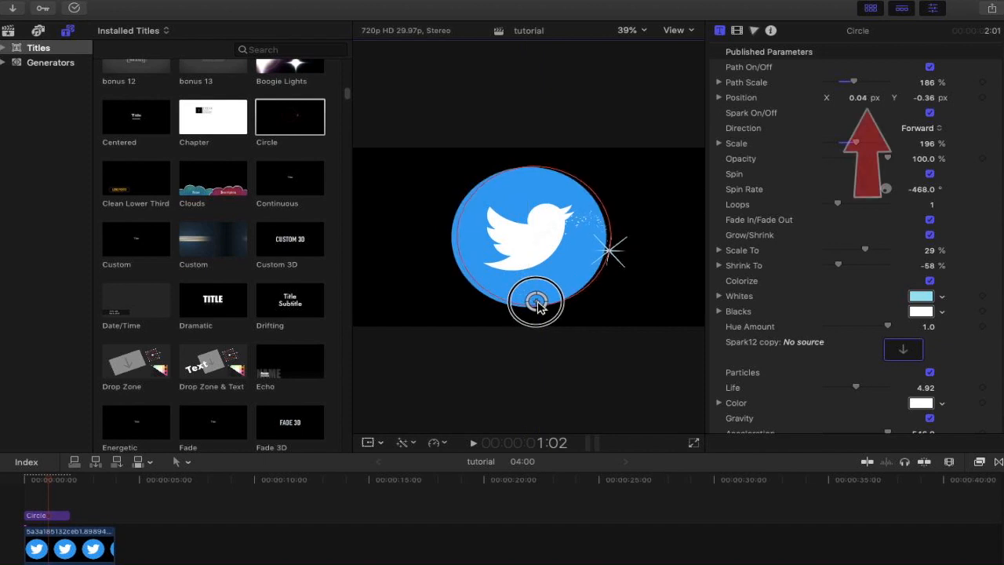
pyautogui.moveTo(538, 305); pyautogui.dragTo(537, 302)
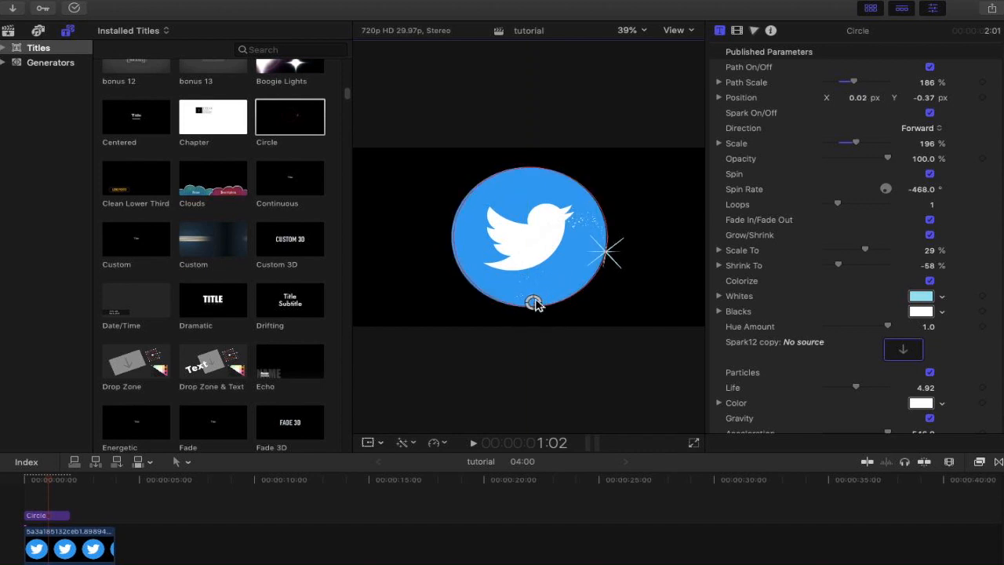
# Try stepping the path's X position to -0.08 px, and undo that change.
pyautogui.click(857, 98)
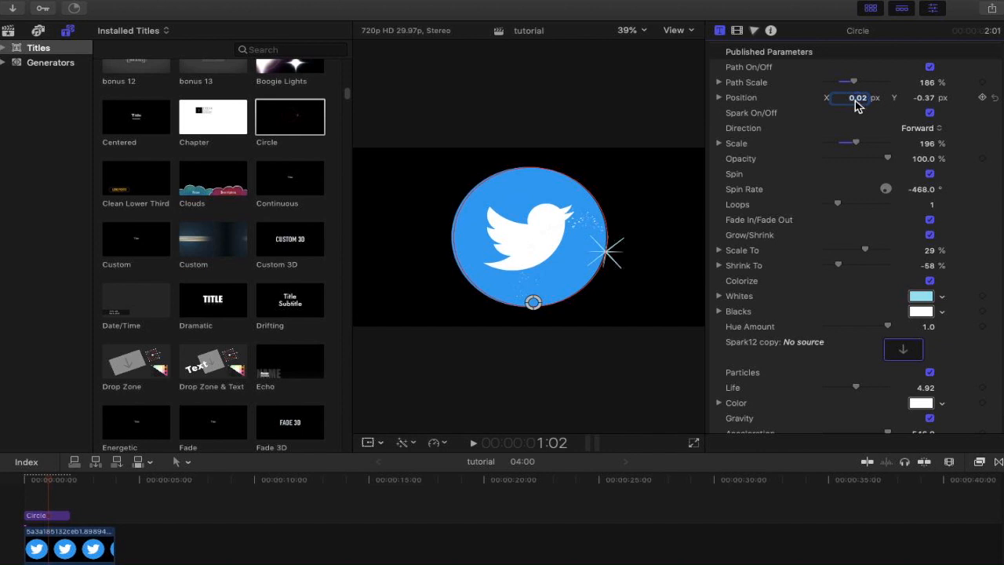
pyautogui.moveTo(857, 98); pyautogui.dragTo(857, 97)
pyautogui.click(925, 97)
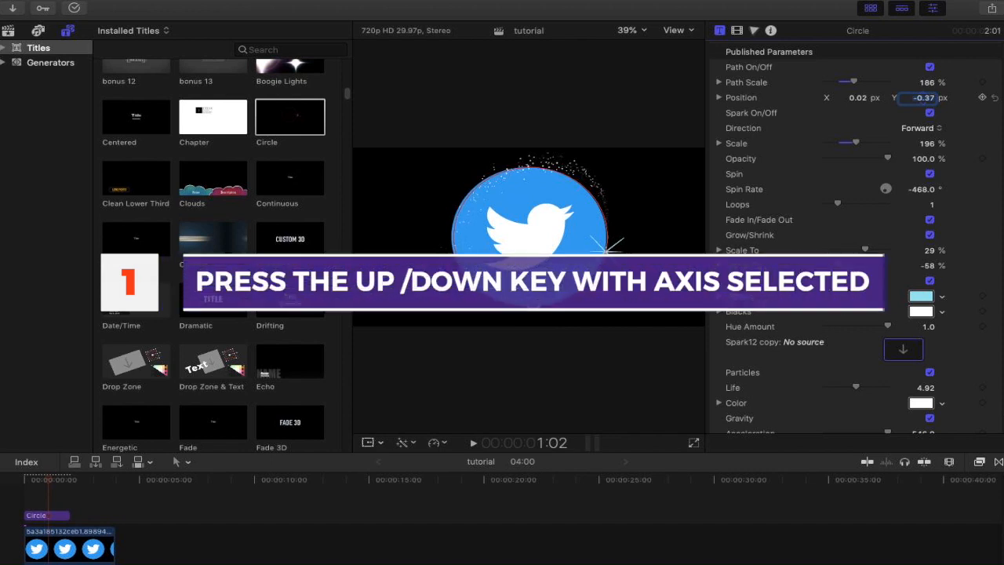
pyautogui.click(855, 99)
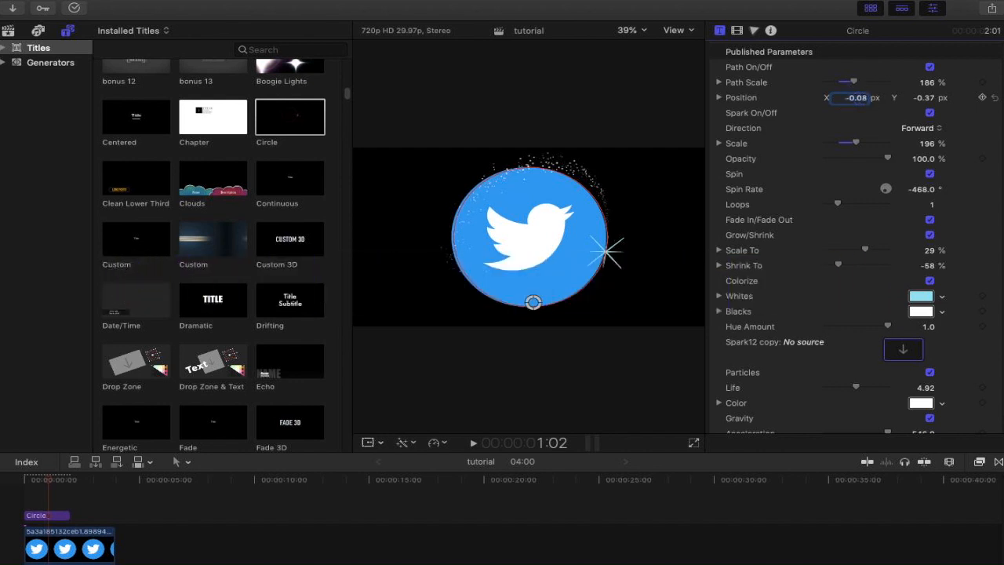
pyautogui.moveTo(857, 97); pyautogui.dragTo(850, 98)
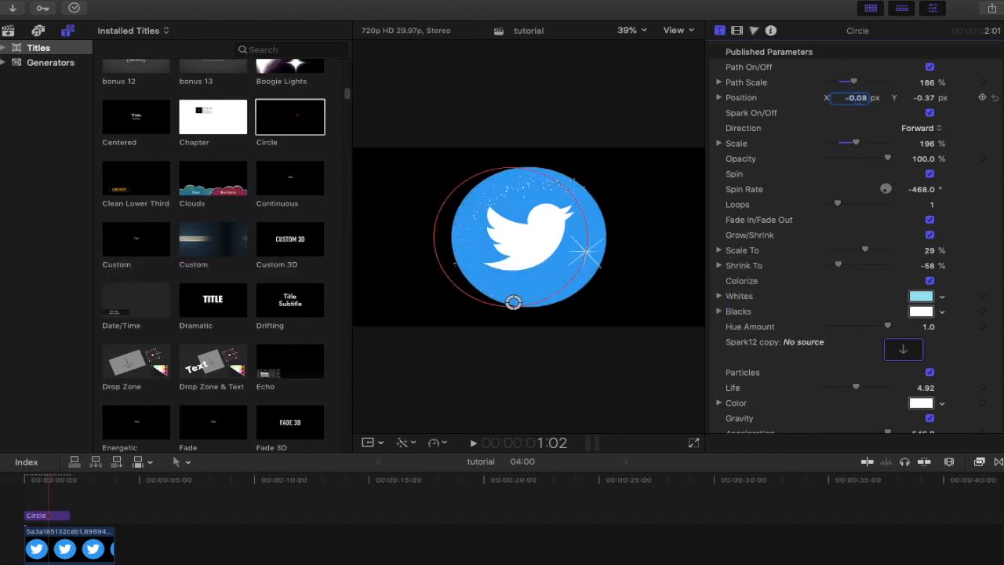
pyautogui.press('super+z')
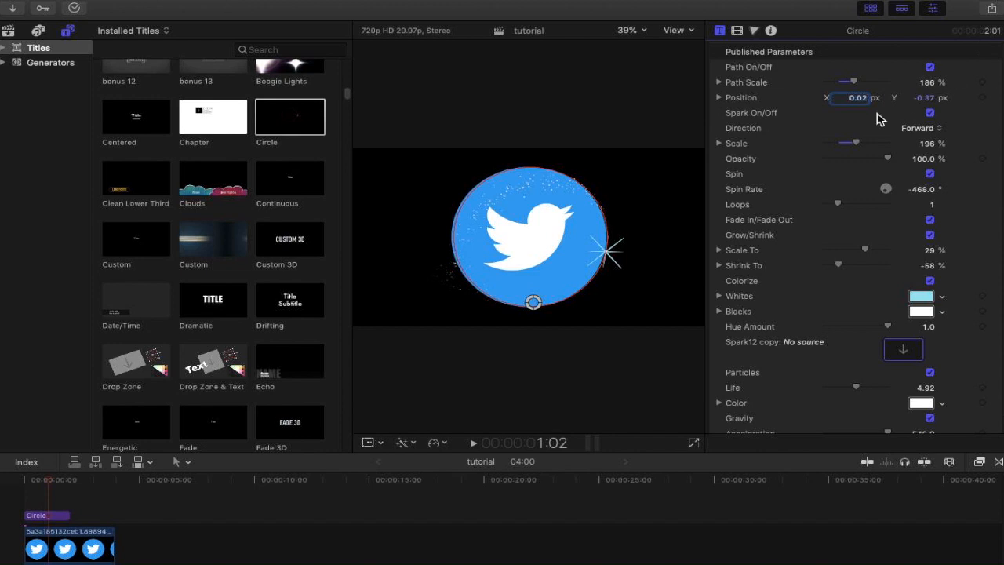
# Set the path's X position to about 0.01 px by editing its decimals.
pyautogui.click(865, 98)
pyautogui.click(866, 98)
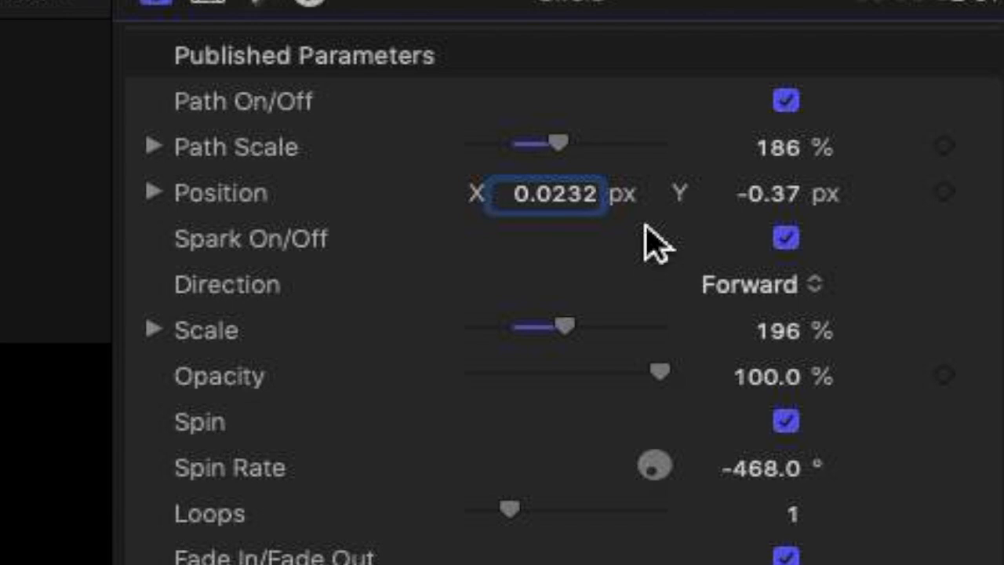
pyautogui.click(569, 193)
pyautogui.press('BackSpace')
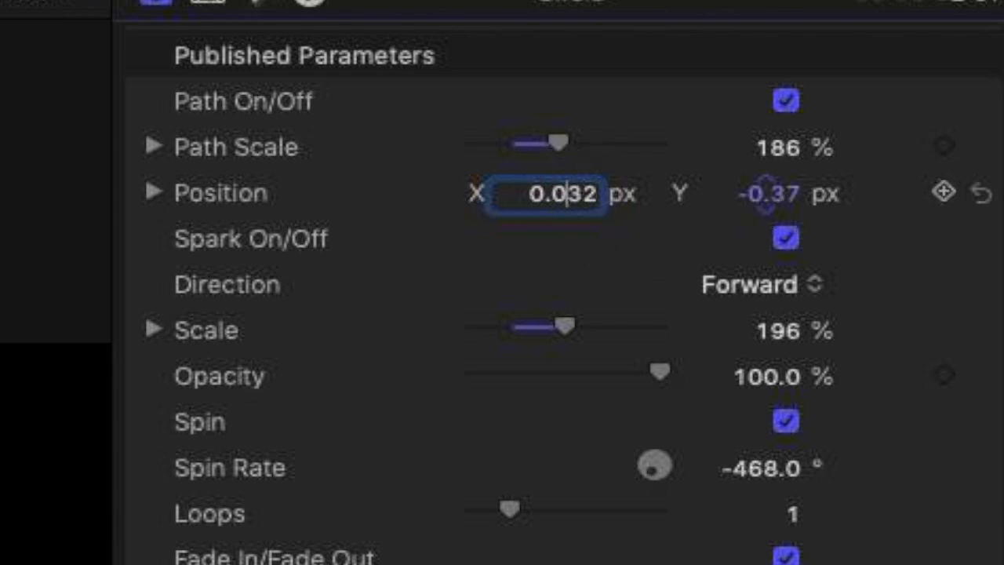
pyautogui.write('1')
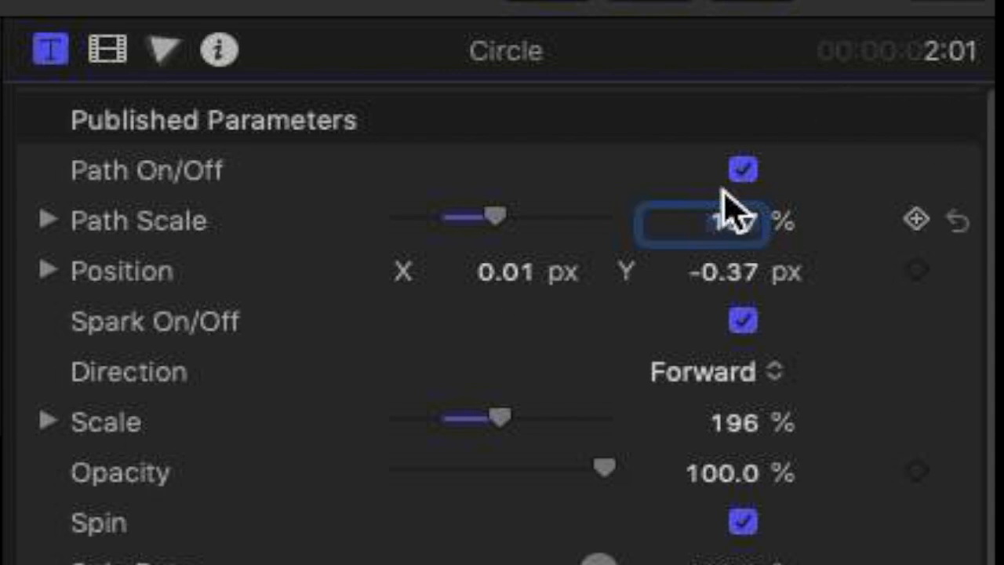
# Turn off the Circle title's guide path so only the spark and its particles are drawn.
pyautogui.click(745, 172)
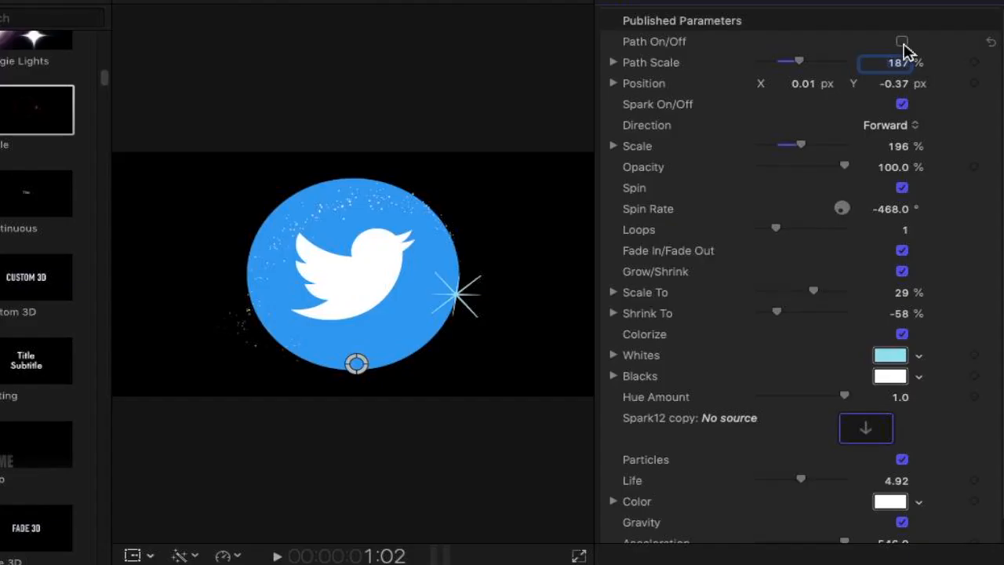
pyautogui.click(902, 42)
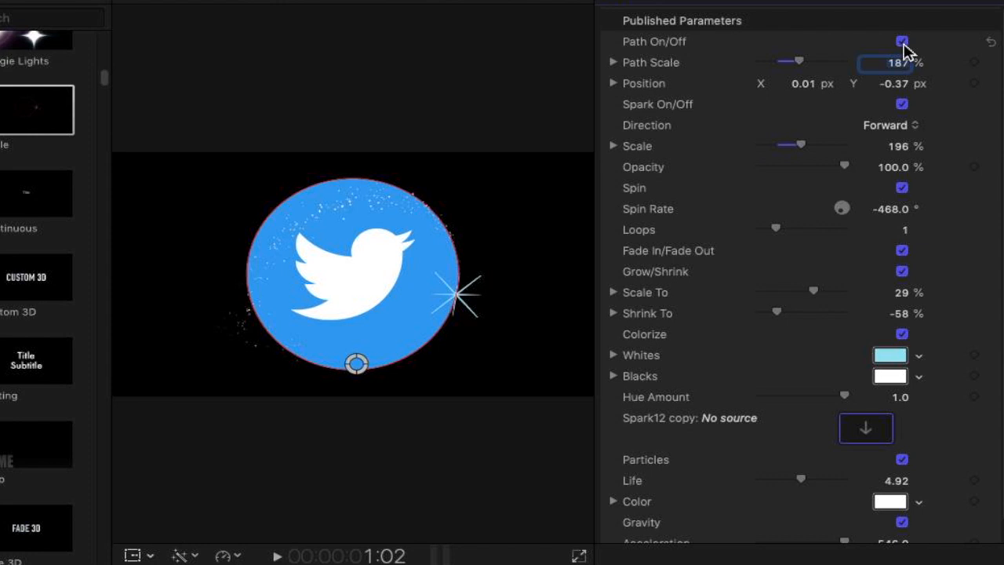
pyautogui.click(902, 42)
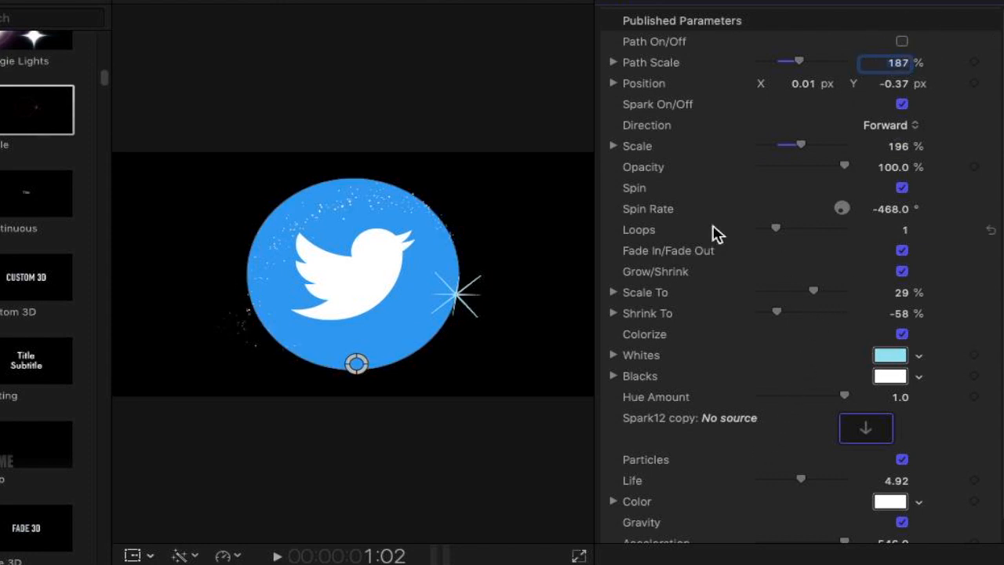
pyautogui.moveTo(843, 171); pyautogui.dragTo(980, 223)
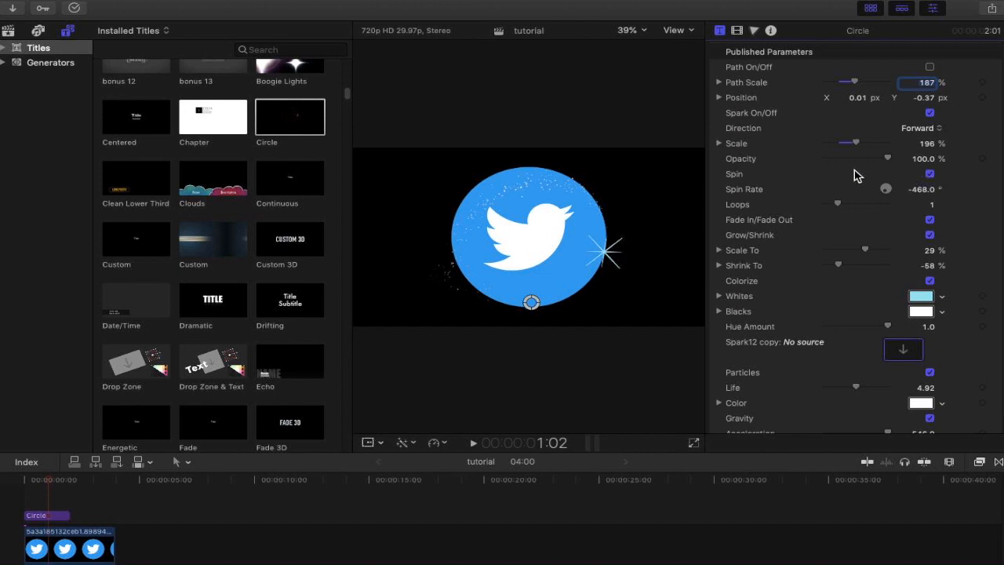
pyautogui.scroll(-1, 779, 208)
pyautogui.scroll(-2, 782, 208)
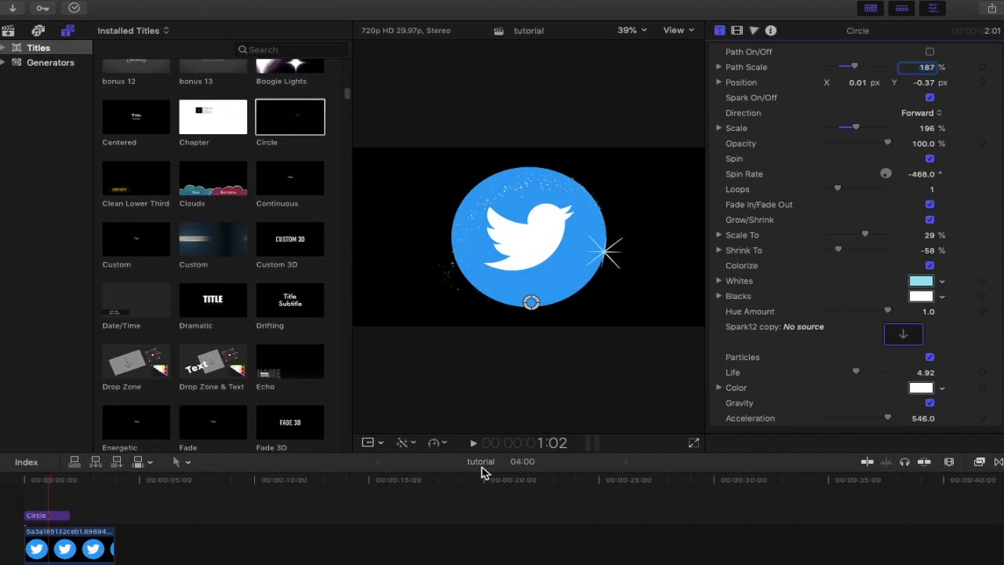
# Play the timeline from its beginning to preview the spark travelling around the logo.
pyautogui.click(25, 481)
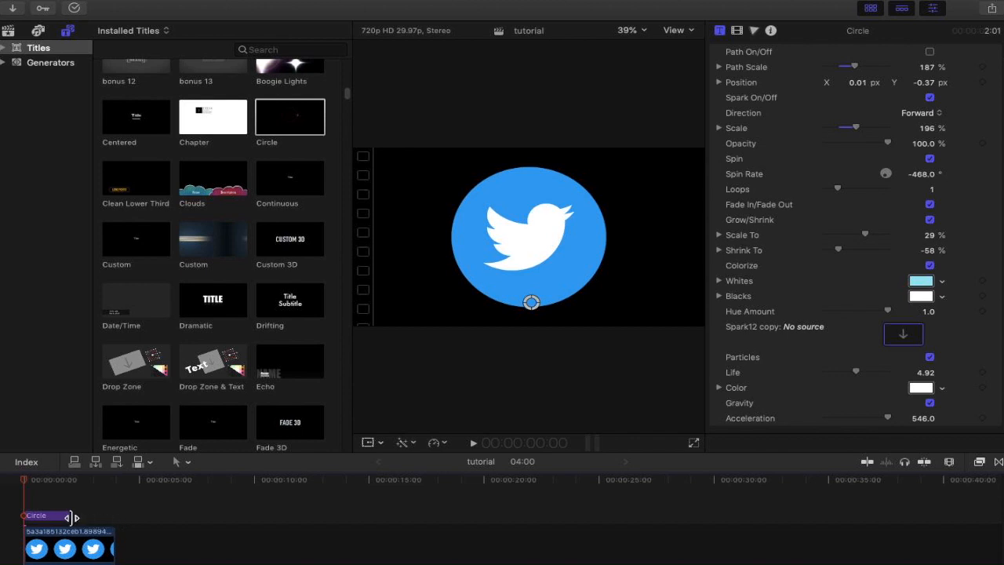
pyautogui.click(26, 483)
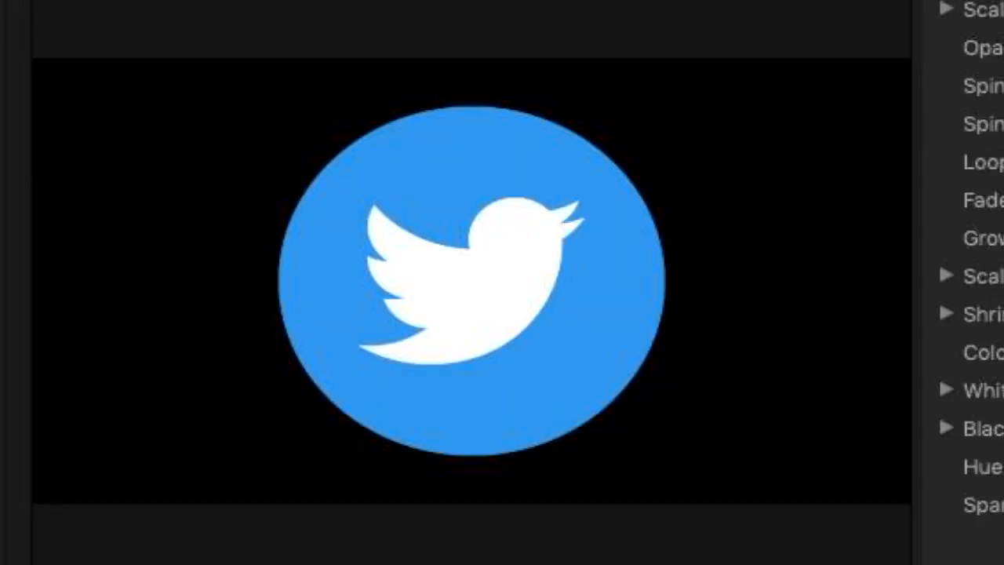
pyautogui.press('space')
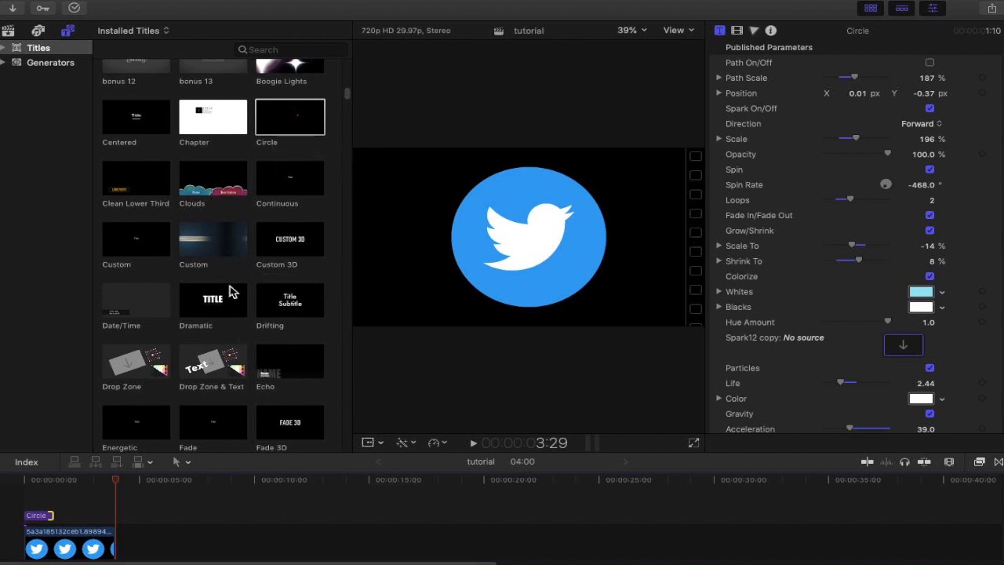
# Browse the installed titles for another spark title and search them for PING.
pyautogui.scroll(-5, 227, 286)
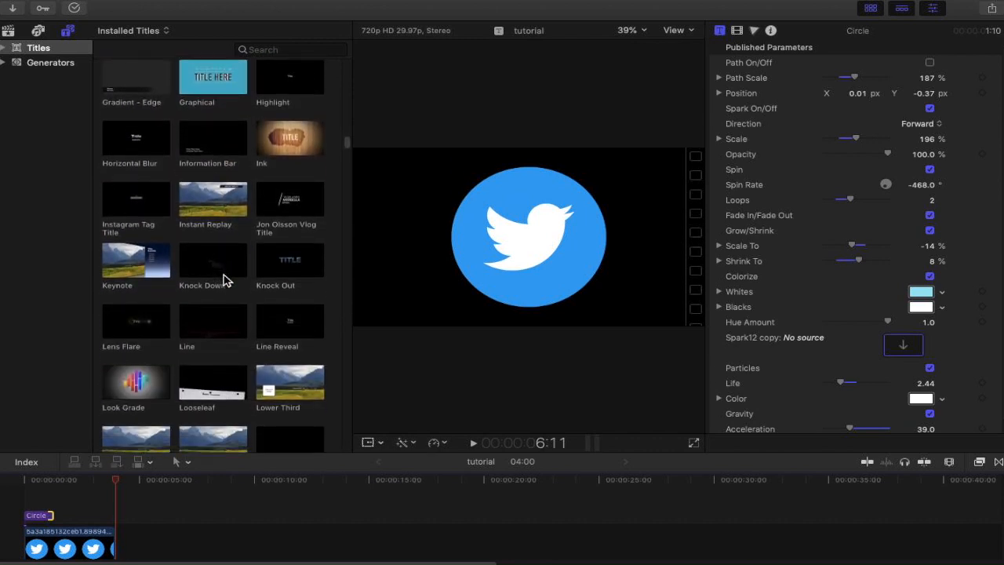
pyautogui.scroll(-4, 223, 282)
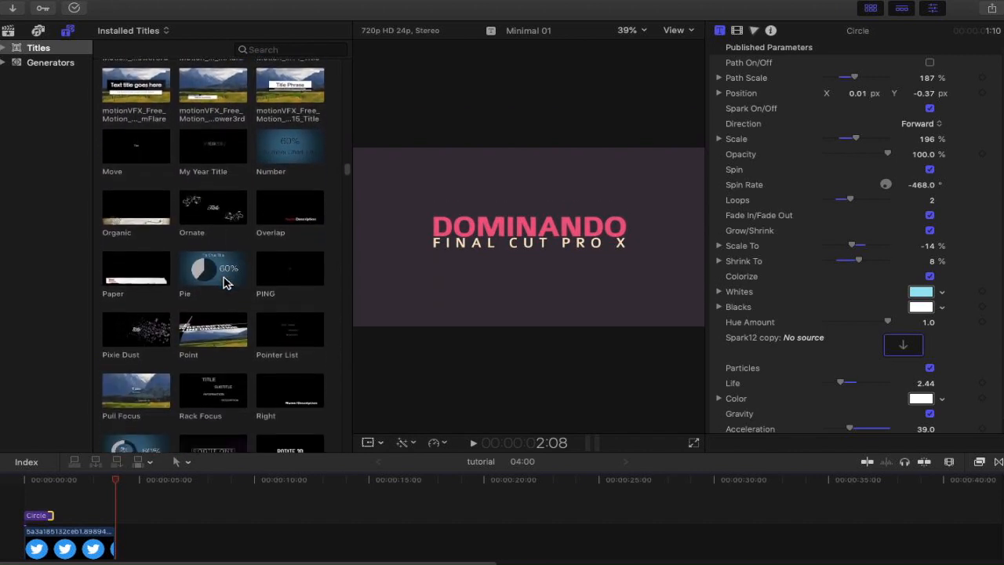
pyautogui.scroll(-1, 224, 283)
pyautogui.scroll(-8, 223, 282)
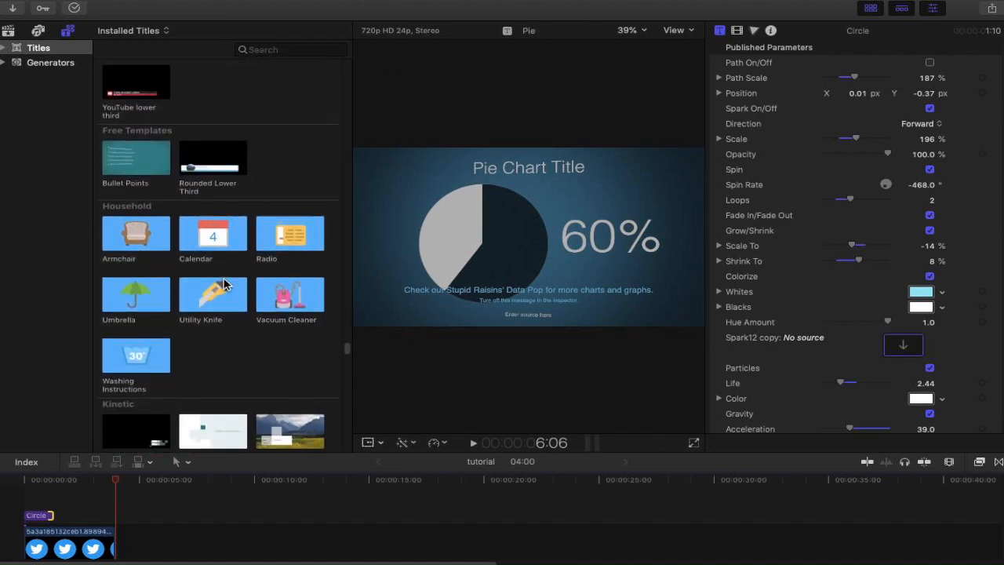
pyautogui.scroll(-5, 223, 284)
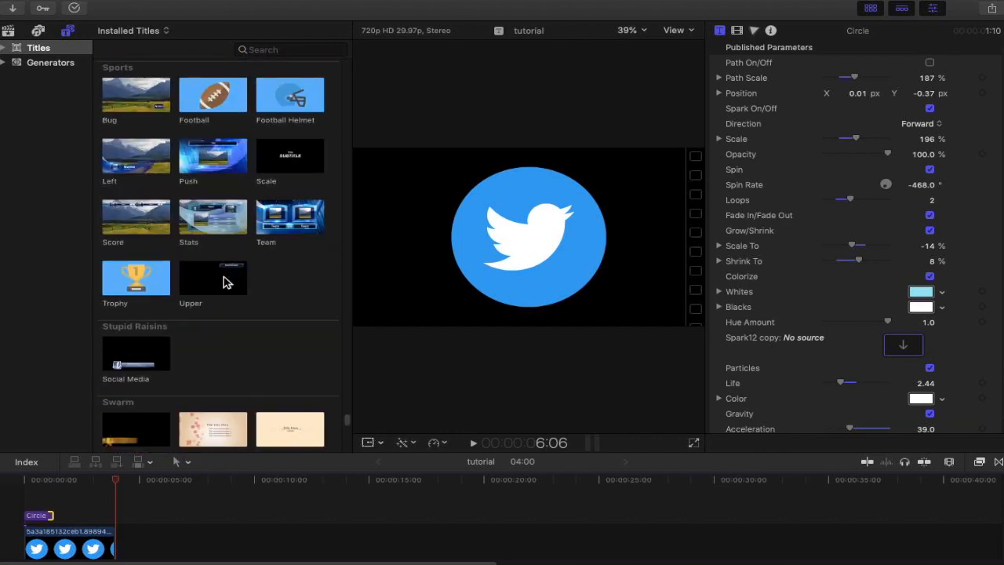
pyautogui.scroll(-5, 224, 282)
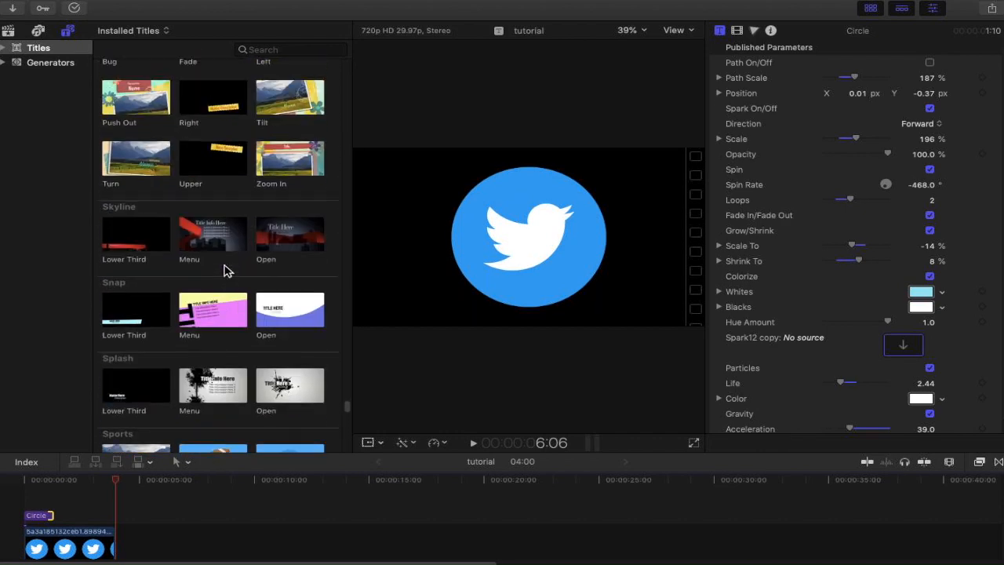
pyautogui.click(281, 49)
pyautogui.write('PING')
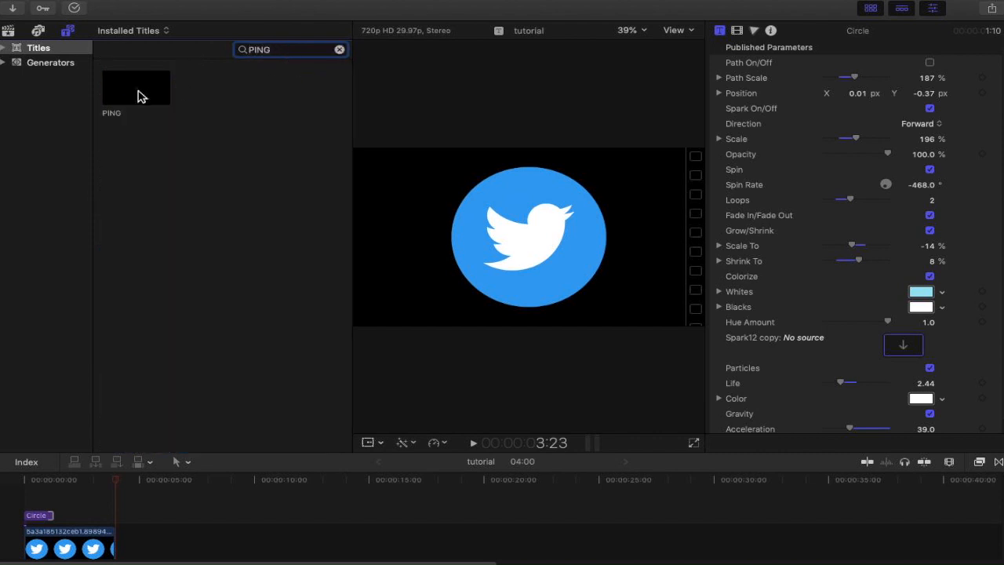
# Add the PING title above the second half of the logo clip and move its spark to about X 0.55 px, Y -0.05 px.
pyautogui.click(125, 88)
pyautogui.moveTo(126, 88); pyautogui.dragTo(72, 506)
pyautogui.click(89, 480)
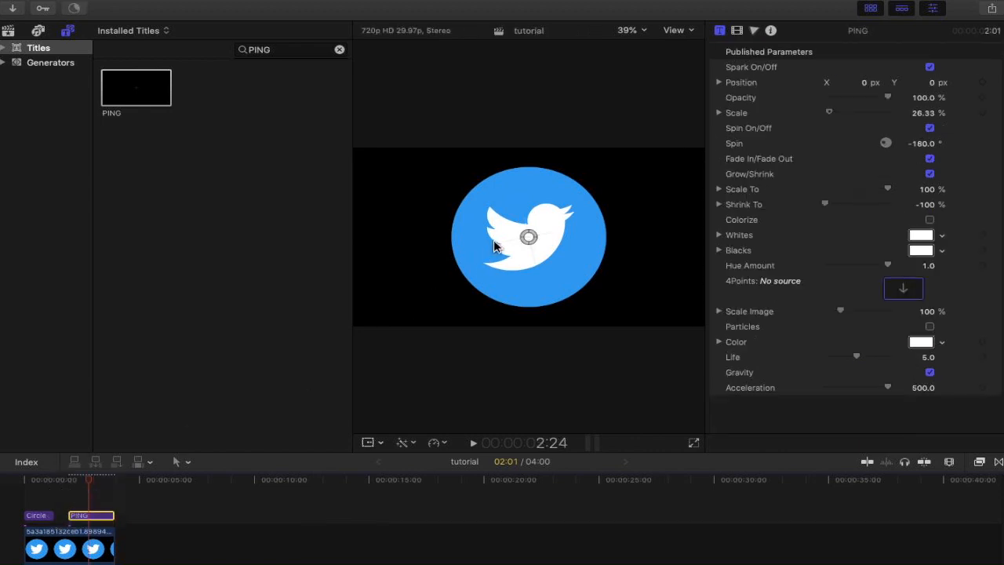
pyautogui.moveTo(528, 237); pyautogui.dragTo(637, 246)
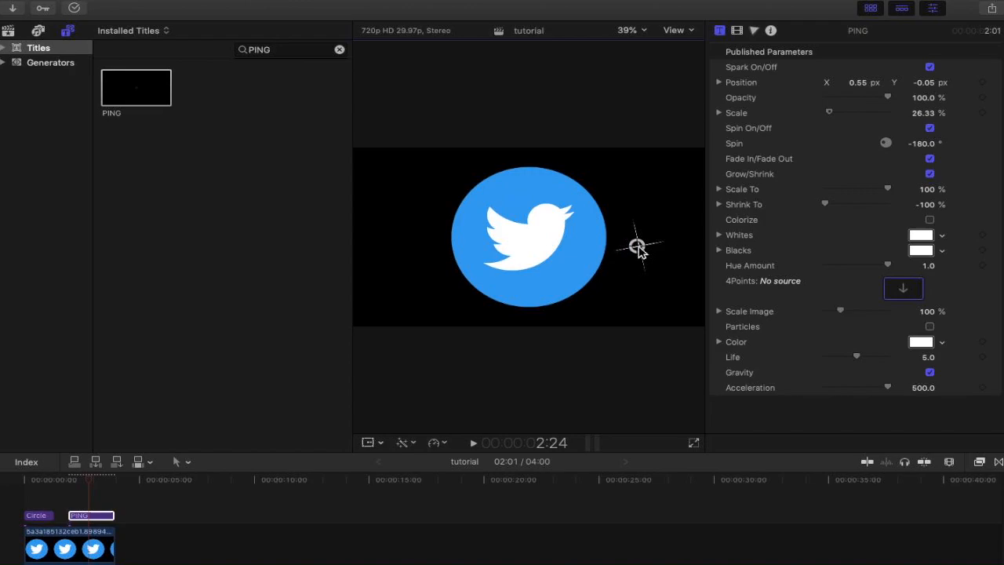
# Play the PING title from its start, and review single frames of the PING and Circle titles.
pyautogui.click(68, 483)
pyautogui.press('space')
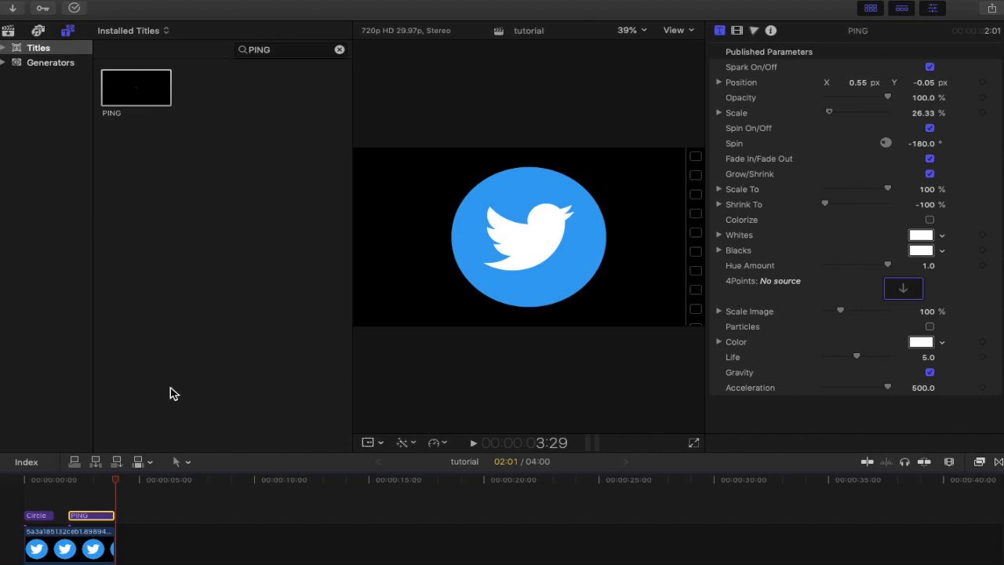
pyautogui.click(91, 492)
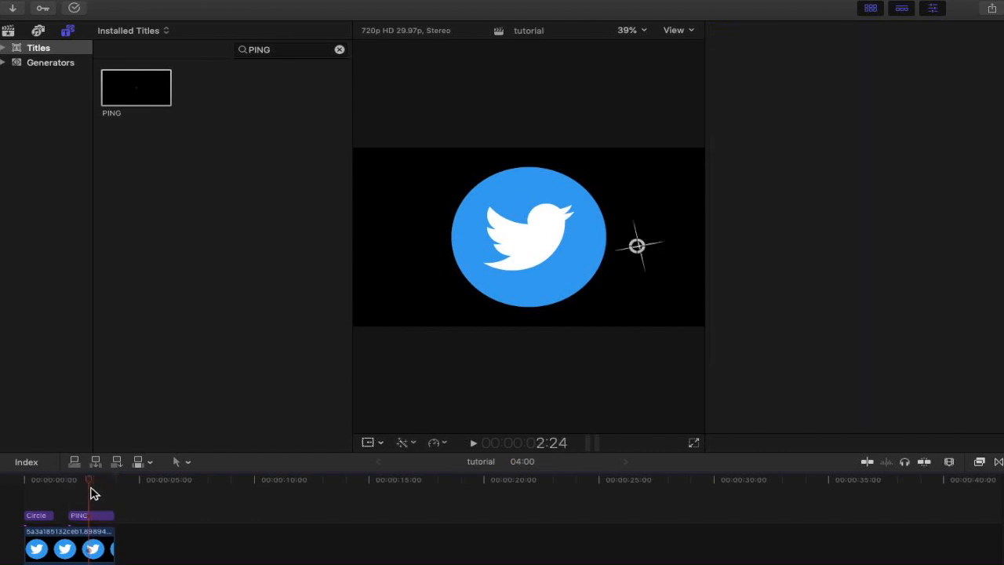
pyautogui.moveTo(84, 475)
pyautogui.mouseDown()
pyautogui.moveTo(71, 484)
pyautogui.moveTo(115, 484)
pyautogui.moveTo(53, 484)
pyautogui.moveTo(148, 494)
pyautogui.moveTo(36, 481)
pyautogui.moveTo(27, 486)
pyautogui.moveTo(61, 486)
pyautogui.moveTo(32, 484)
pyautogui.moveTo(53, 492)
pyautogui.moveTo(19, 497)
pyautogui.moveTo(59, 492)
pyautogui.mouseUp()
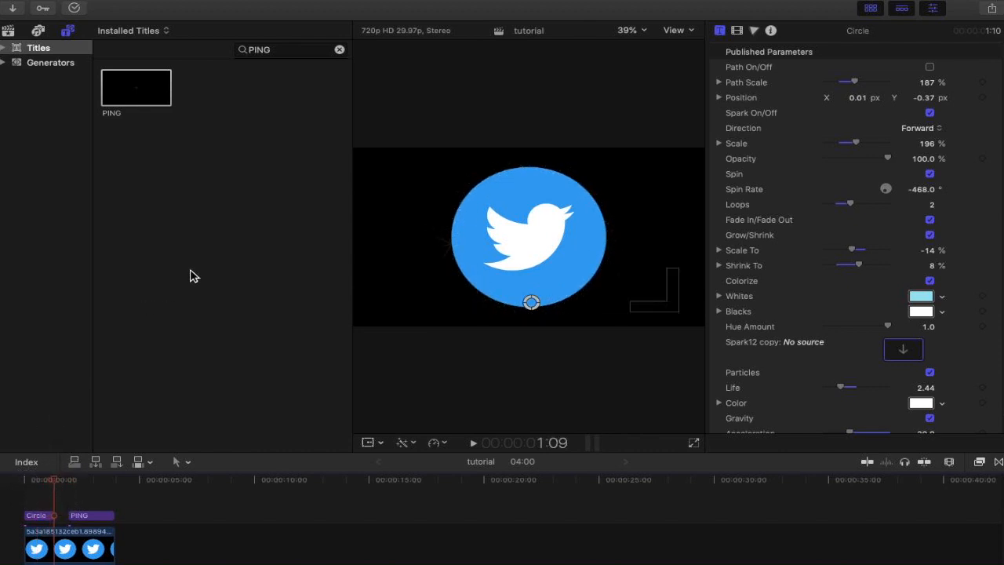